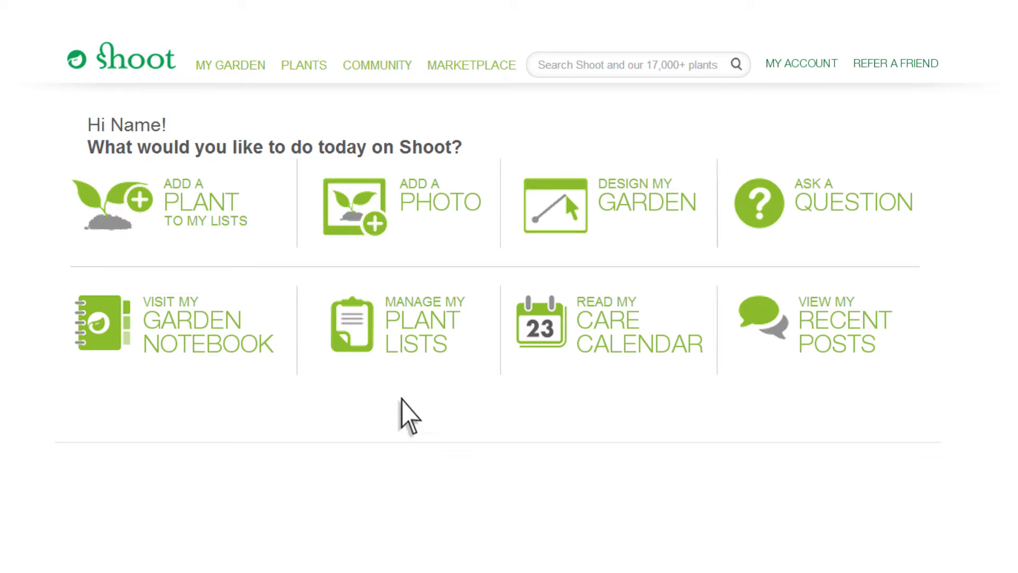
# Step: Dismiss the Add a Plant options and open My Garden in the design planner
pyautogui.click(171, 219)
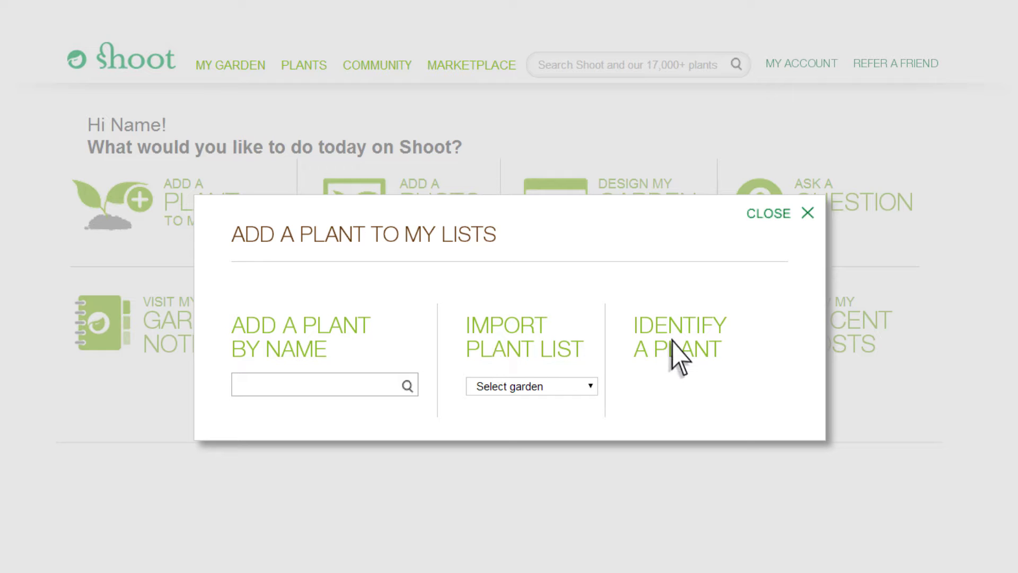
pyautogui.click(505, 488)
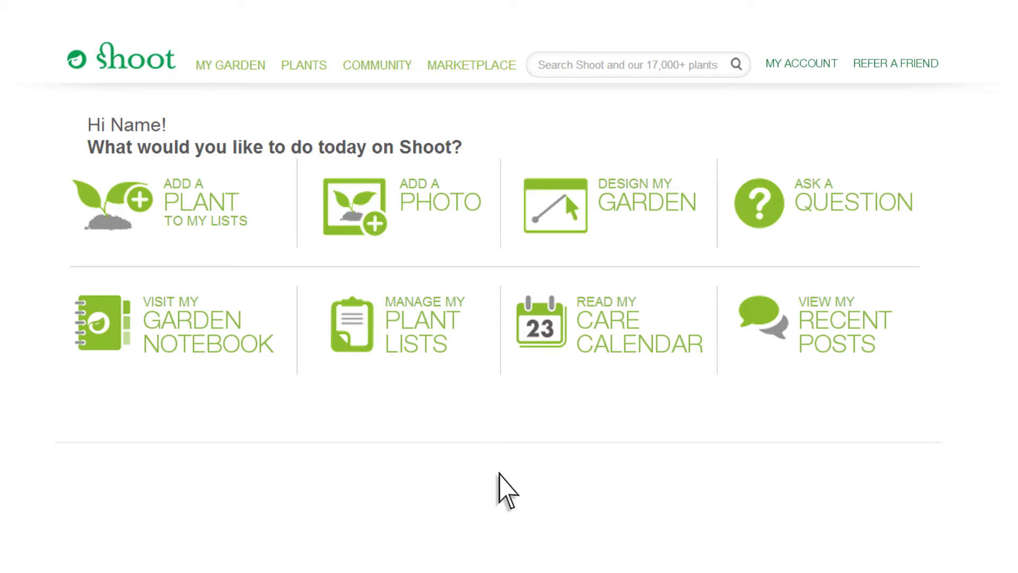
pyautogui.click(633, 223)
pyautogui.click(243, 329)
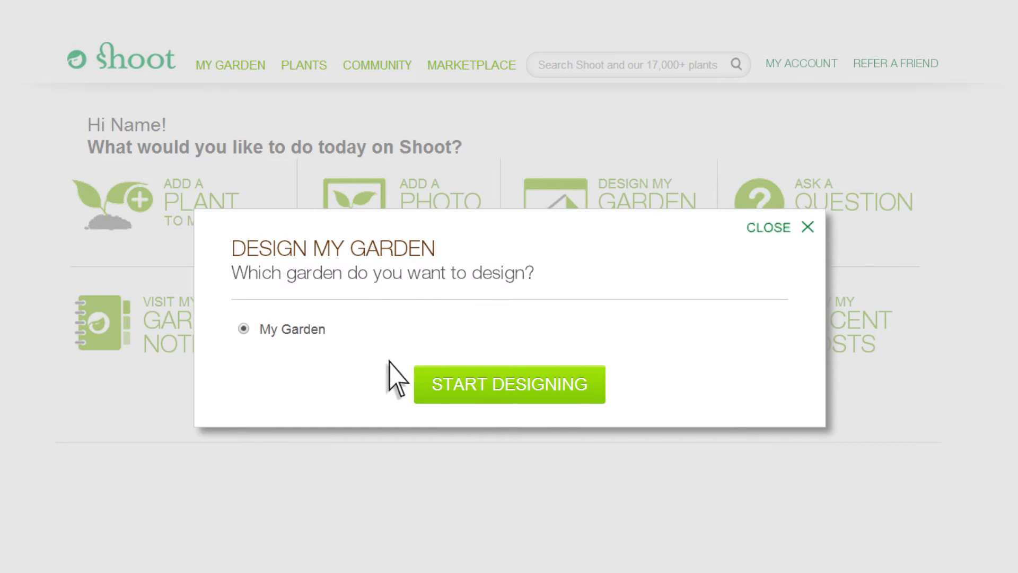
pyautogui.click(503, 403)
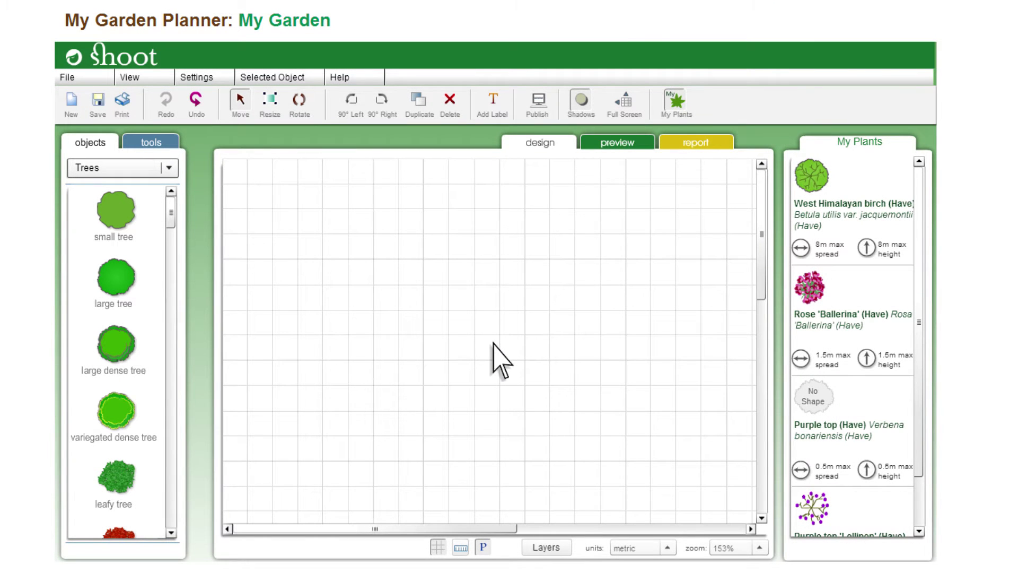
# Step: Show the drawing tools, scroll the My Plants list and switch the planner to full screen
pyautogui.click(151, 142)
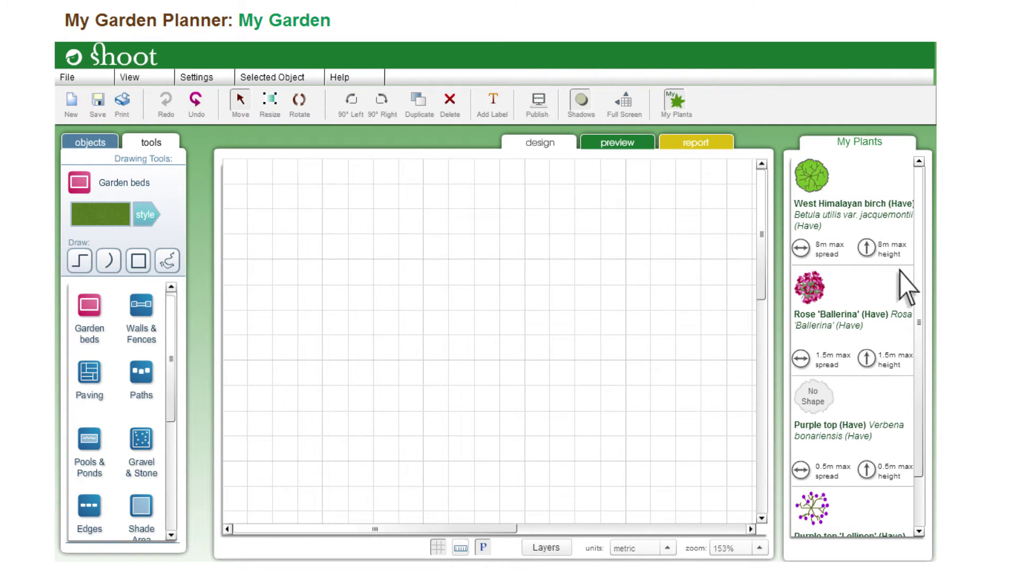
pyautogui.moveTo(921, 324); pyautogui.dragTo(920, 372)
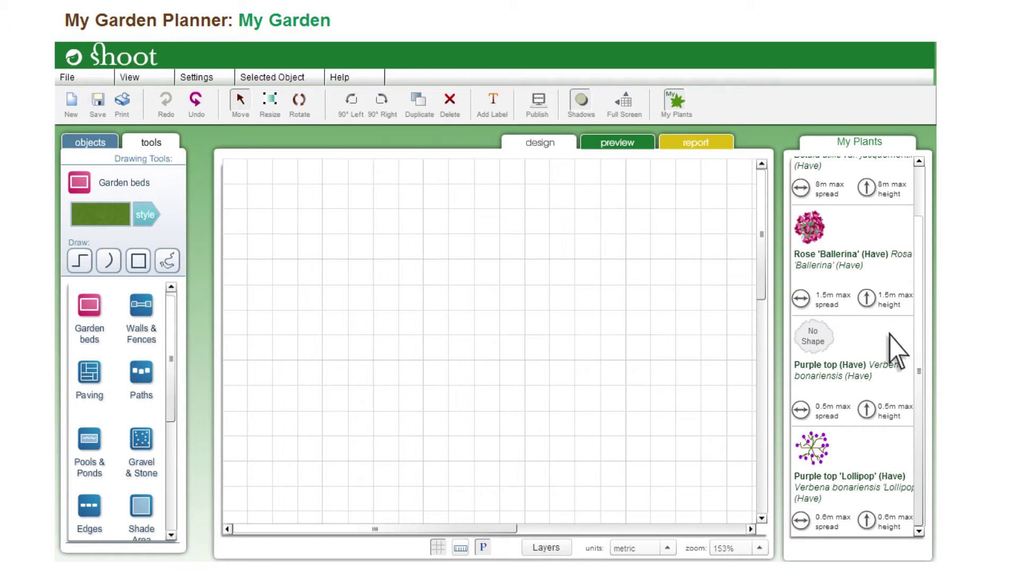
pyautogui.moveTo(835, 260)
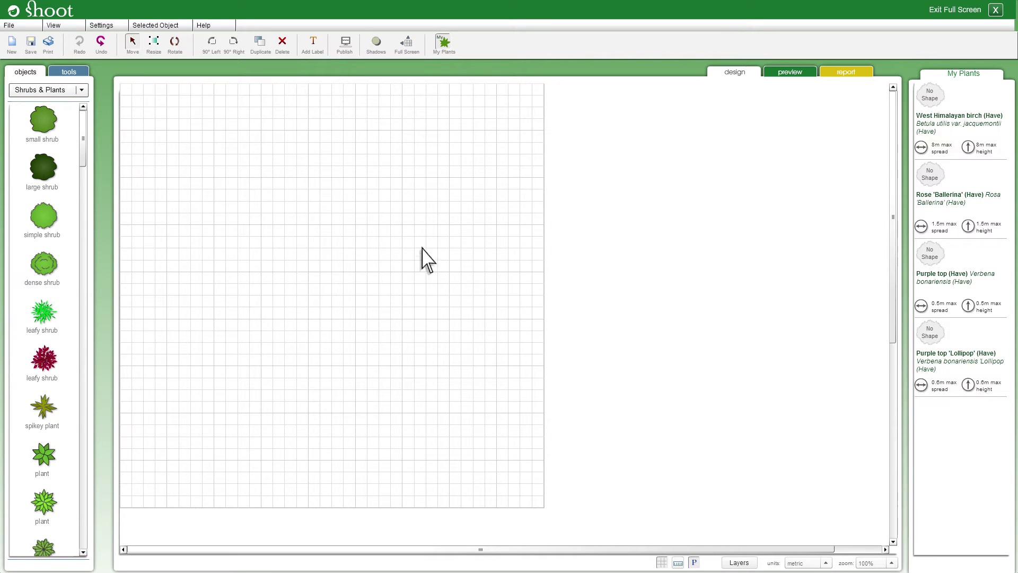
# Step: Place a small, a simple and a dense shrub near the grid's left edge
pyautogui.moveTo(61, 129); pyautogui.dragTo(171, 195)
pyautogui.moveTo(53, 221); pyautogui.dragTo(179, 227)
pyautogui.moveTo(45, 264); pyautogui.dragTo(154, 261)
# Step: Browse the Vegetables and Garden Furniture object categories, then return to the drawing tools
pyautogui.click(82, 90)
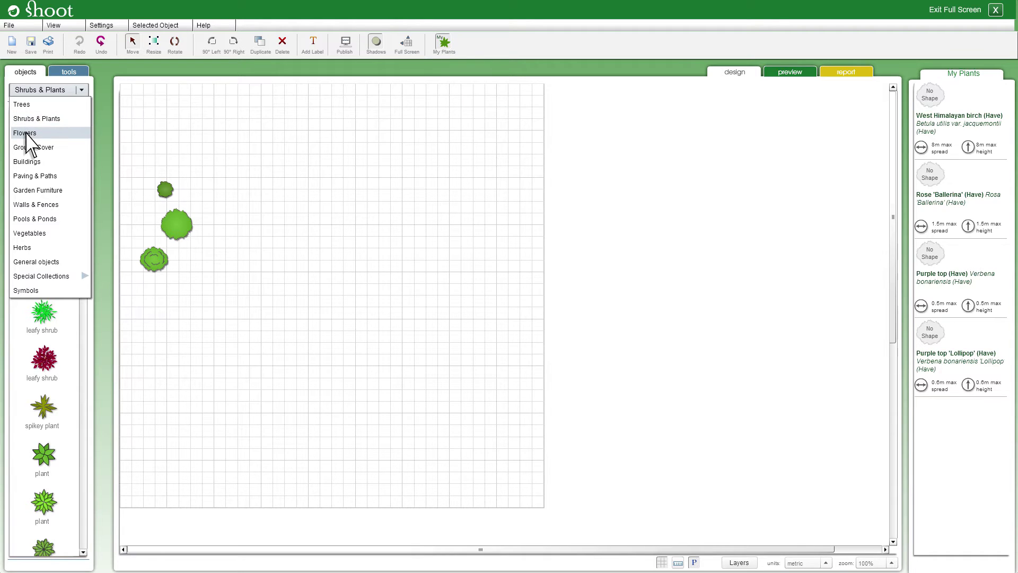
pyautogui.click(30, 233)
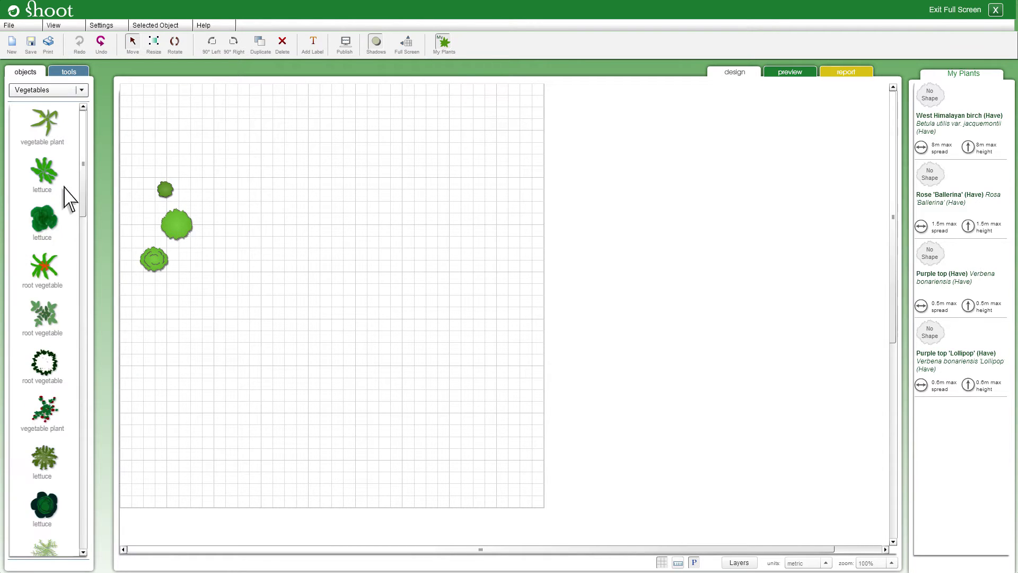
pyautogui.moveTo(83, 175); pyautogui.dragTo(83, 512)
pyautogui.click(81, 89)
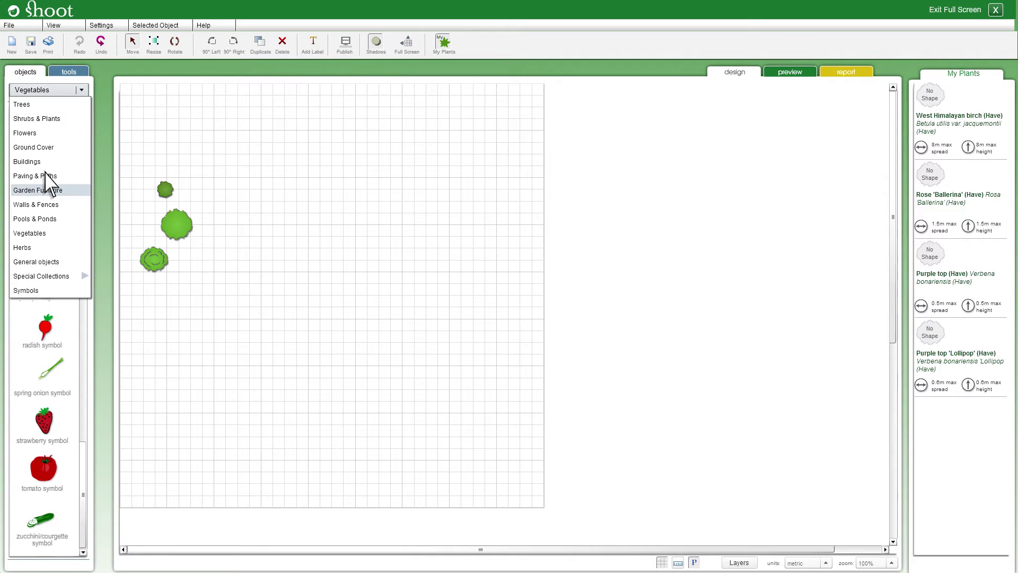
pyautogui.click(37, 190)
pyautogui.moveTo(83, 191); pyautogui.dragTo(84, 504)
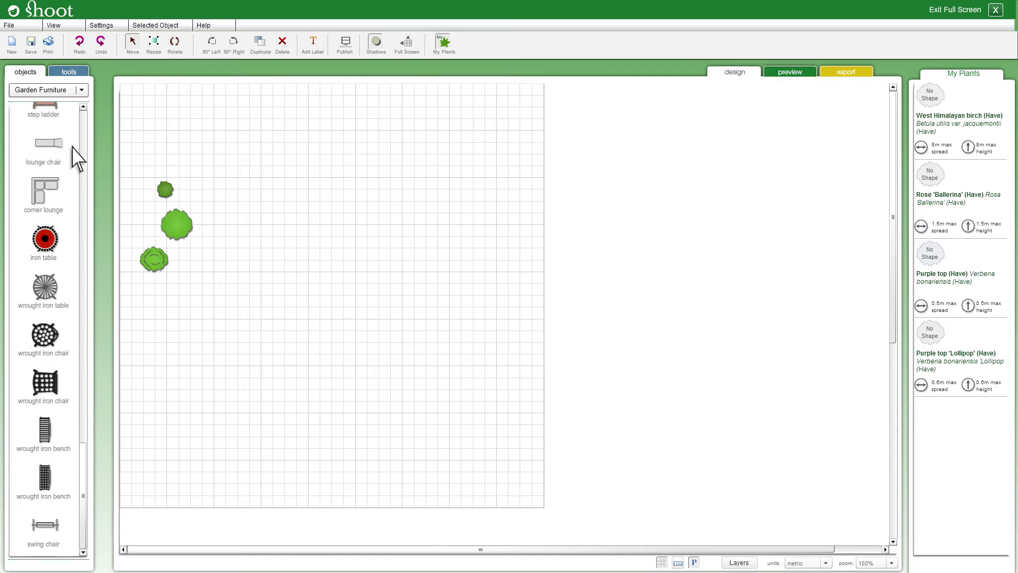
pyautogui.click(69, 72)
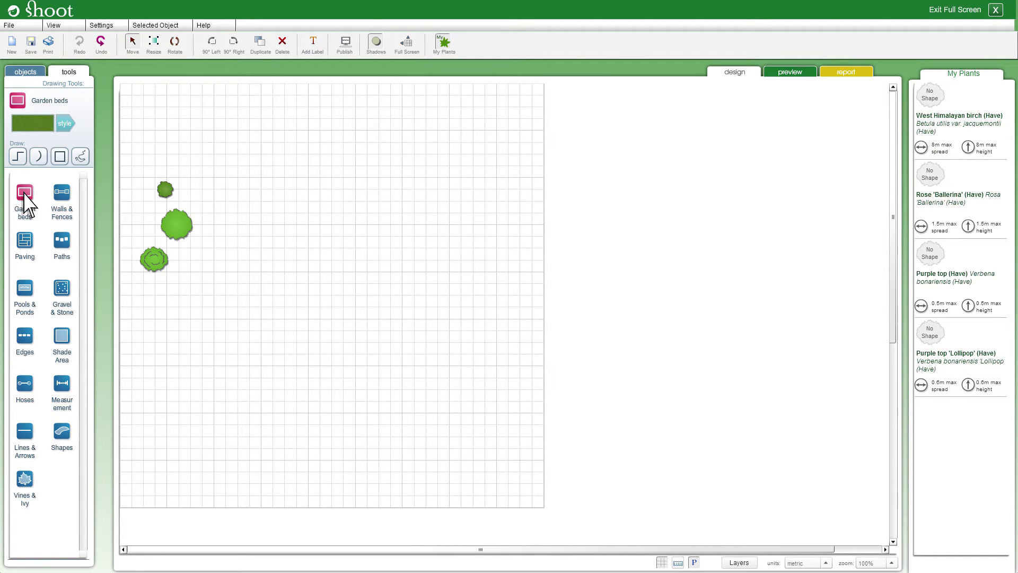
# Step: Draw a green grass-textured garden bed as a square about 9.99 m per side
pyautogui.click(66, 125)
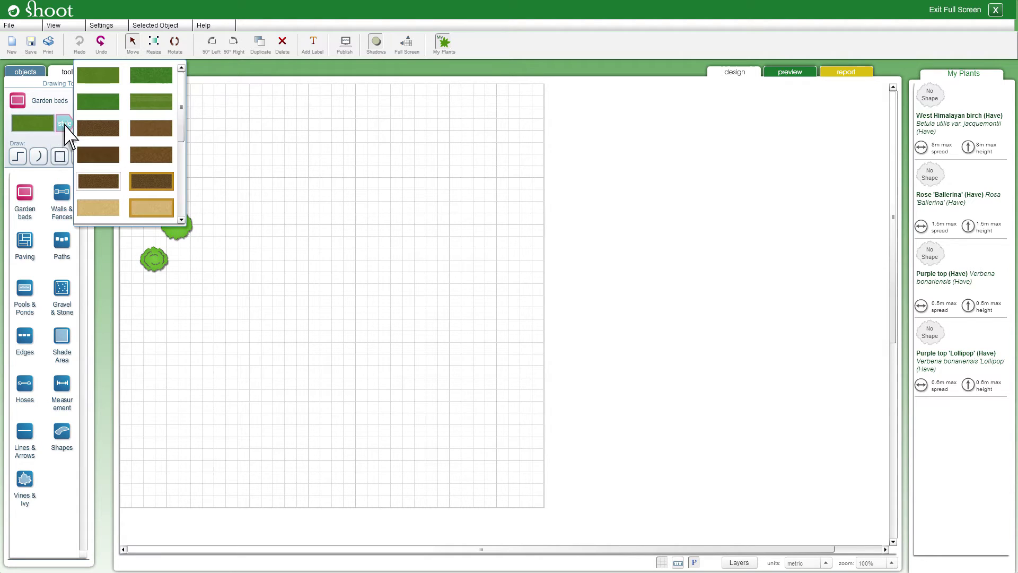
pyautogui.click(98, 75)
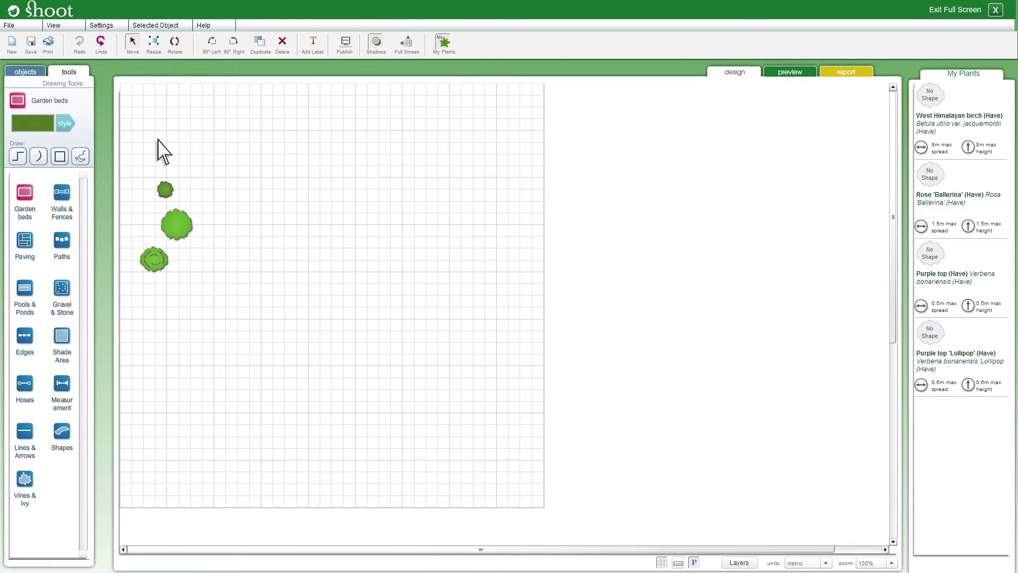
pyautogui.click(213, 130)
pyautogui.click(450, 130)
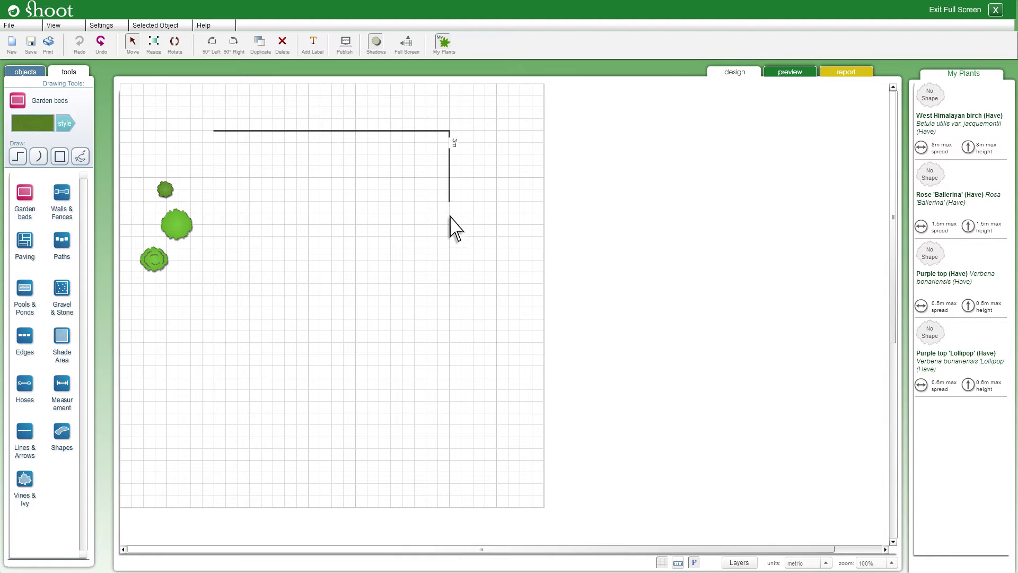
pyautogui.click(450, 366)
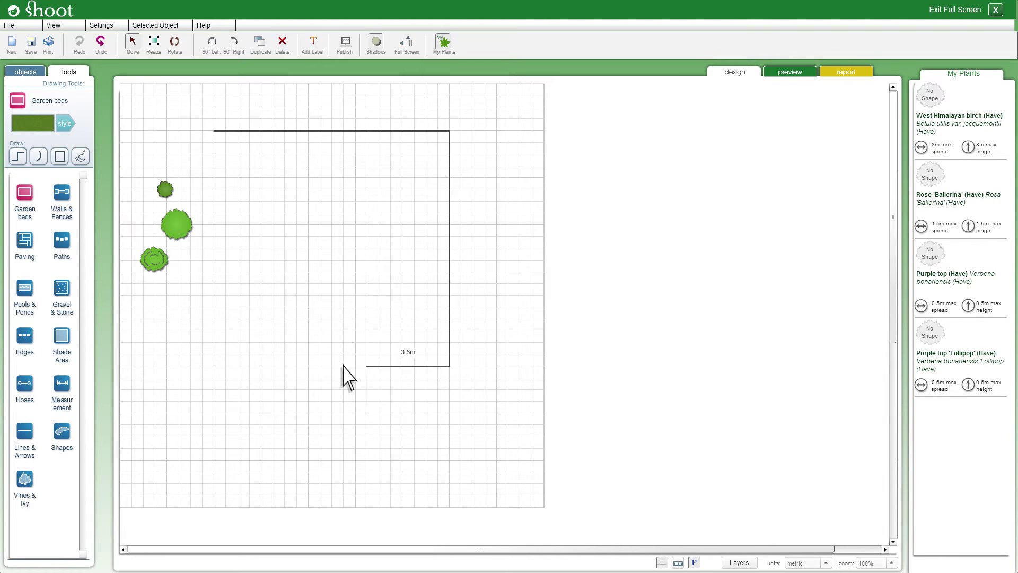
pyautogui.click(214, 365)
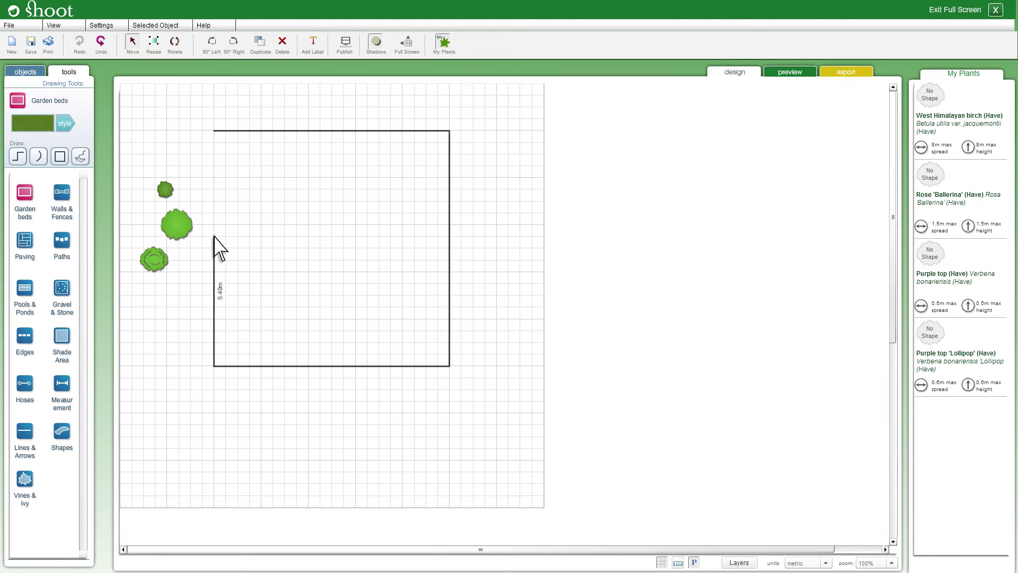
pyautogui.click(214, 131)
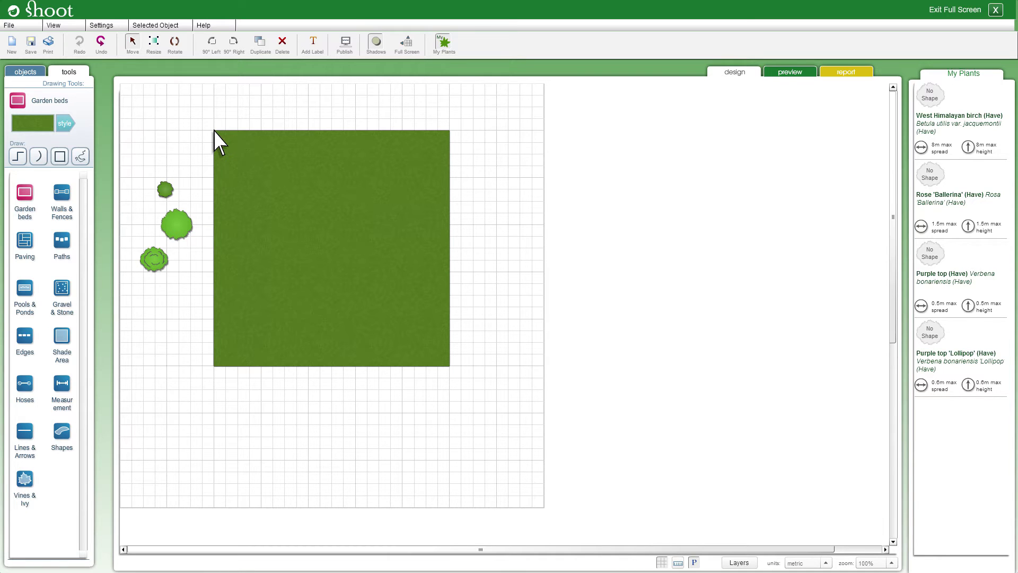
# Step: Select the garden bed and pick a new texture through Change Style
pyautogui.click(329, 238)
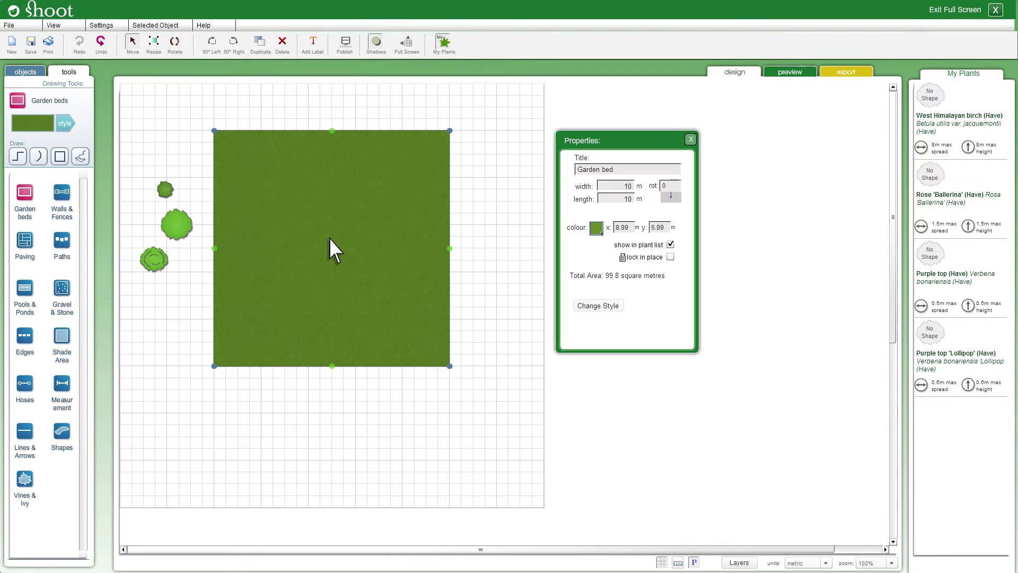
pyautogui.click(599, 307)
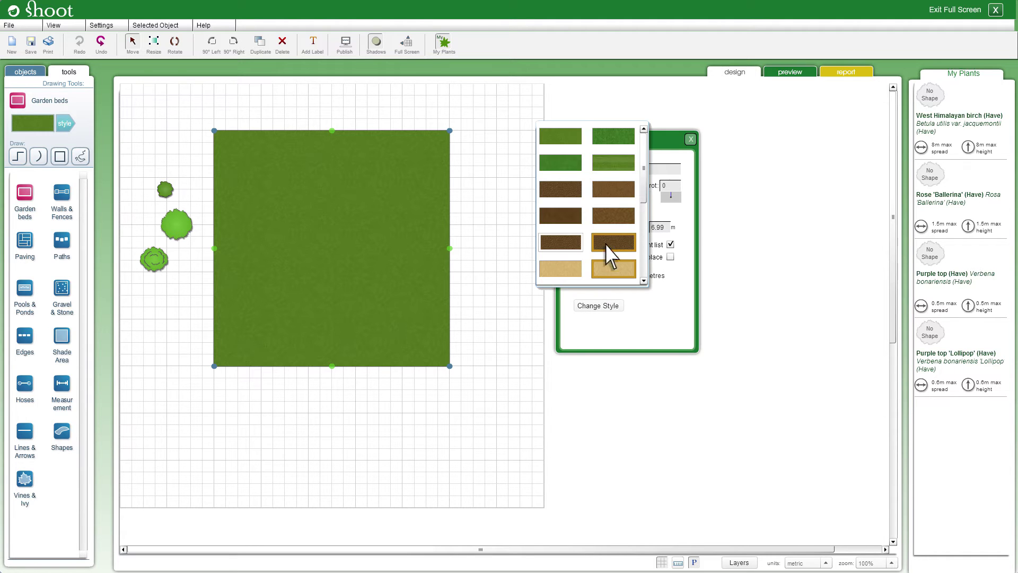
pyautogui.click(613, 190)
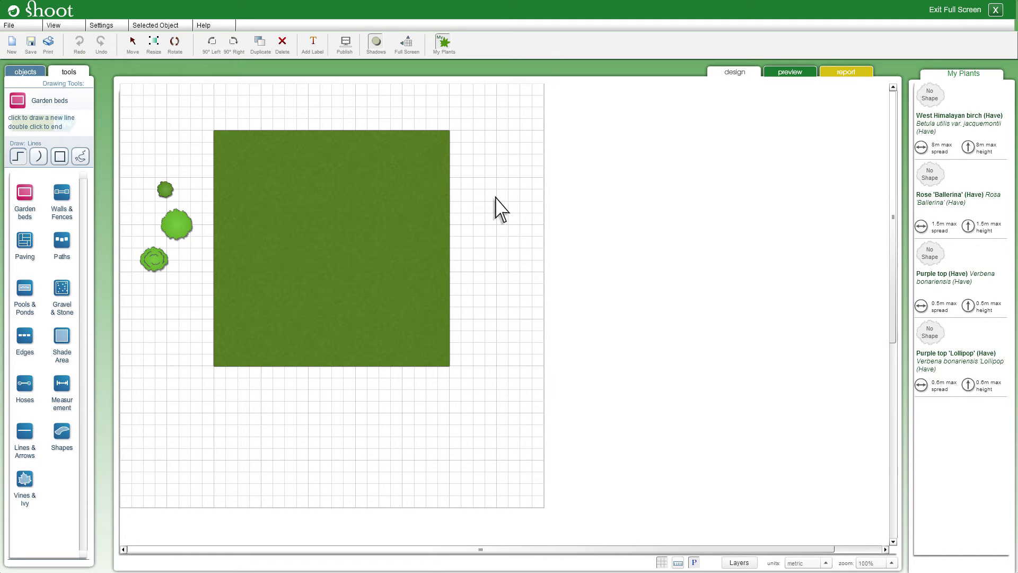
# Step: Delete the middle, small and remaining shrubs from the grid
pyautogui.click(177, 226)
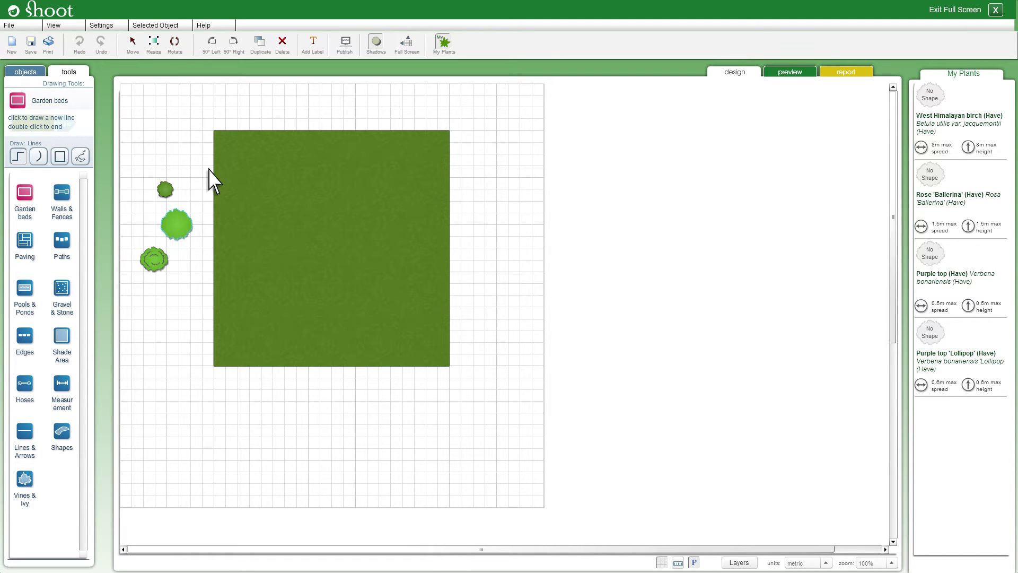
pyautogui.click(282, 42)
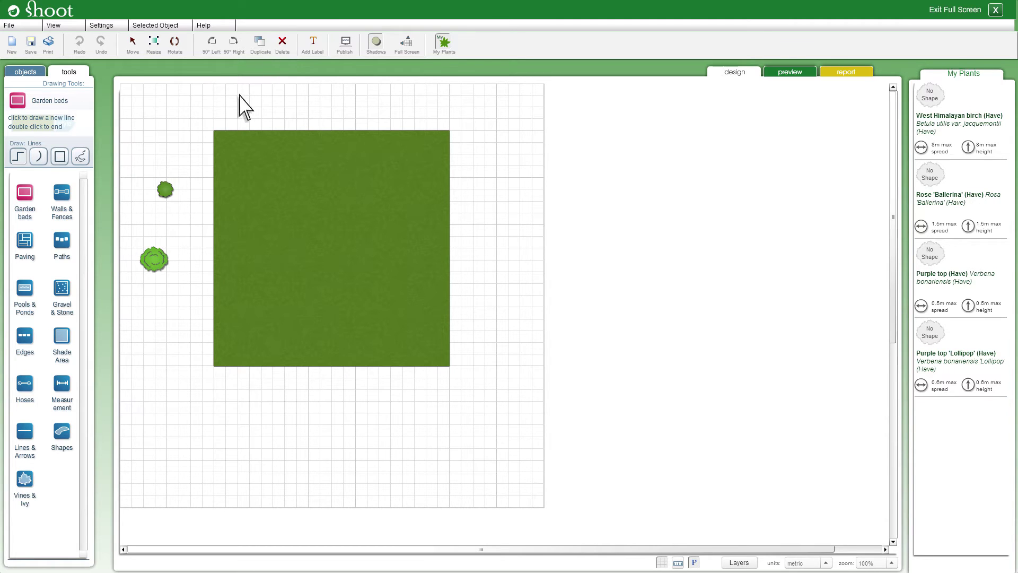
pyautogui.click(165, 191)
pyautogui.click(283, 43)
pyautogui.click(153, 261)
pyautogui.click(283, 43)
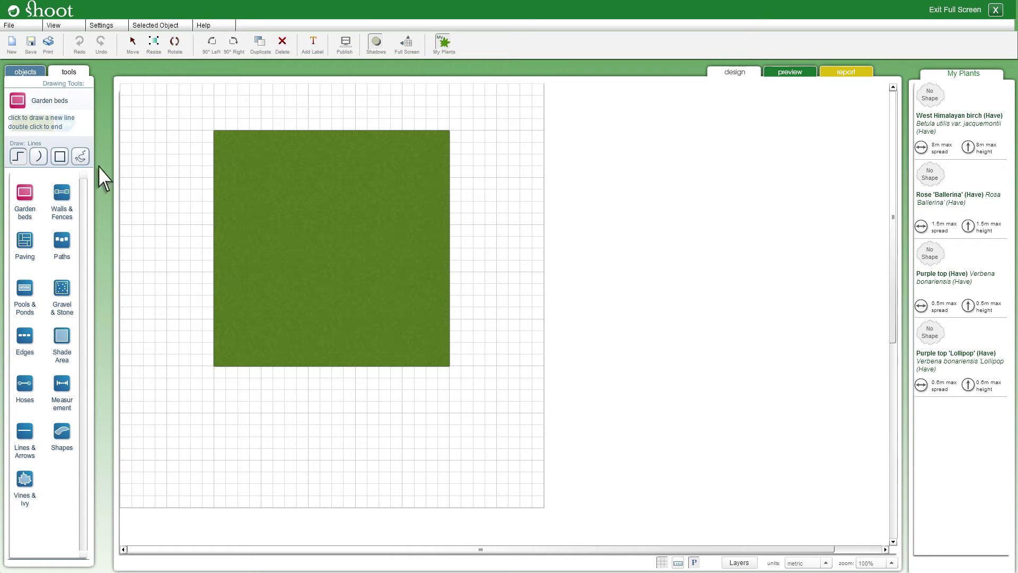
# Step: Draw a straight wall through all four lawn corners, closing back at the top-left
pyautogui.click(62, 193)
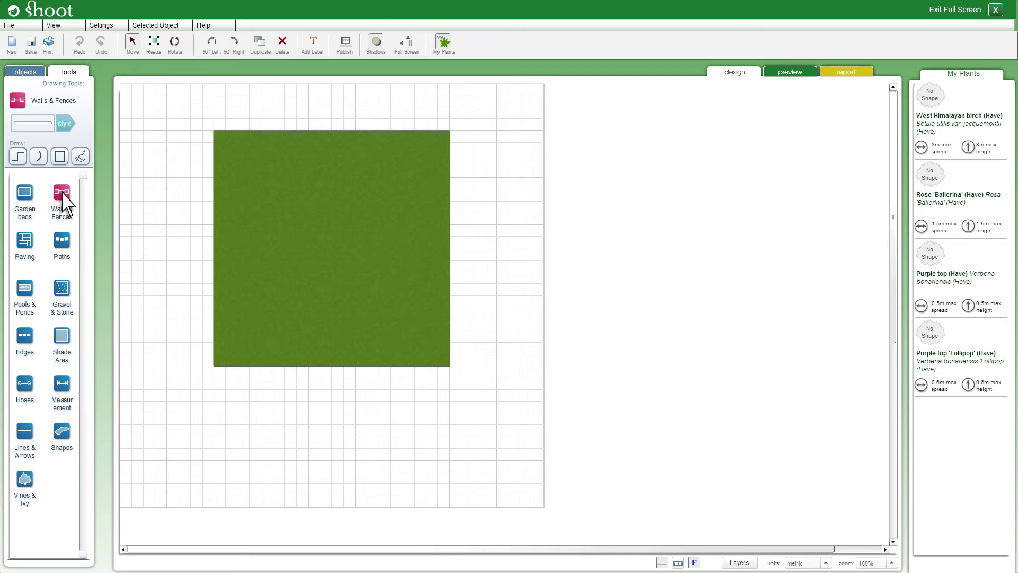
pyautogui.click(66, 123)
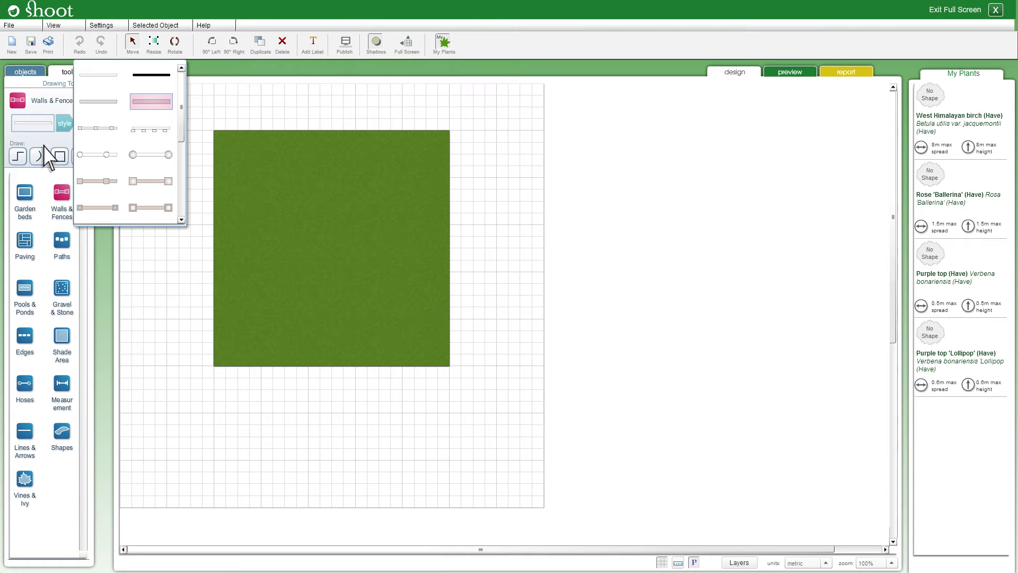
pyautogui.click(18, 156)
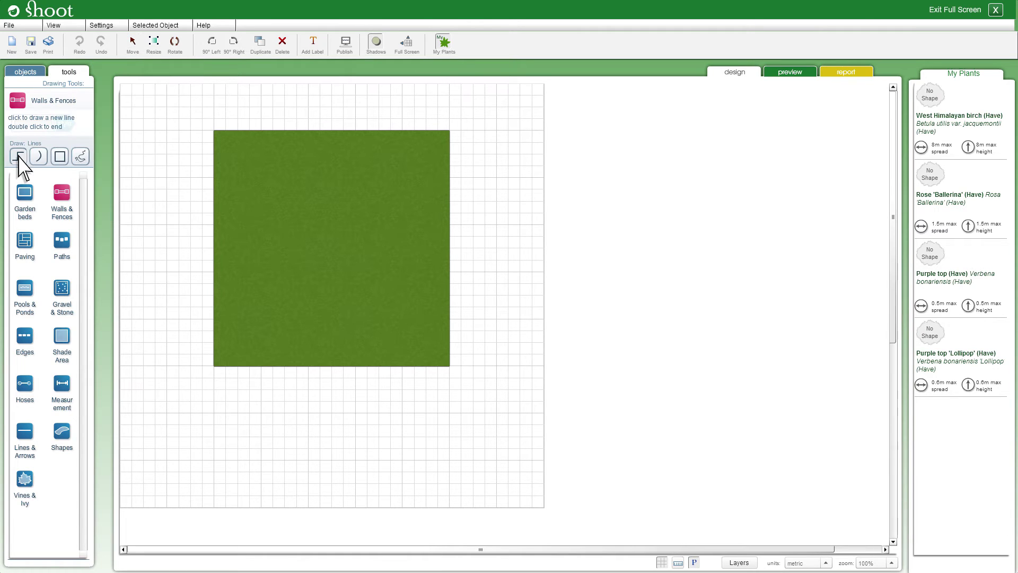
pyautogui.click(215, 131)
pyautogui.click(450, 131)
pyautogui.click(450, 366)
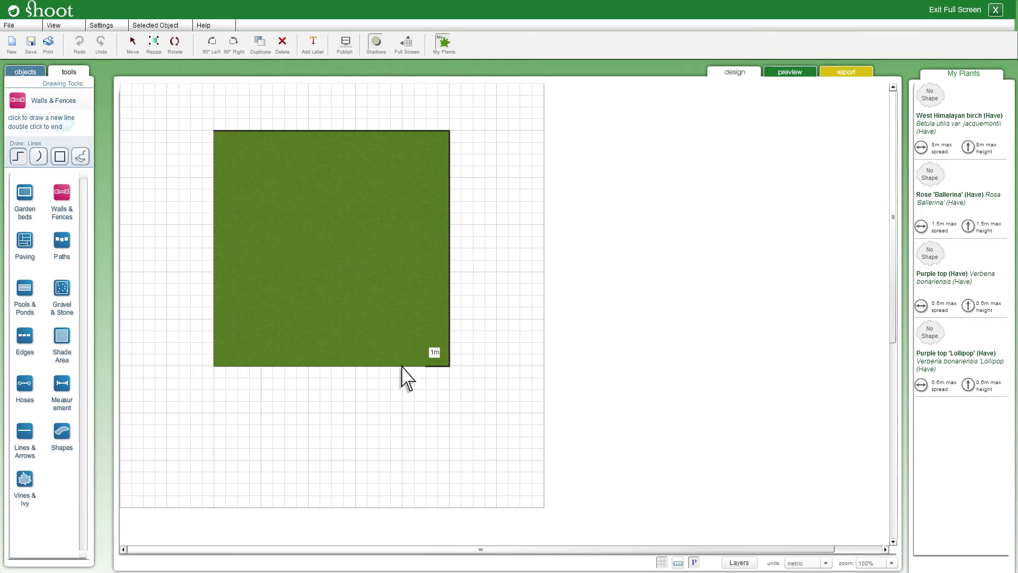
pyautogui.click(214, 366)
pyautogui.doubleClick(215, 131)
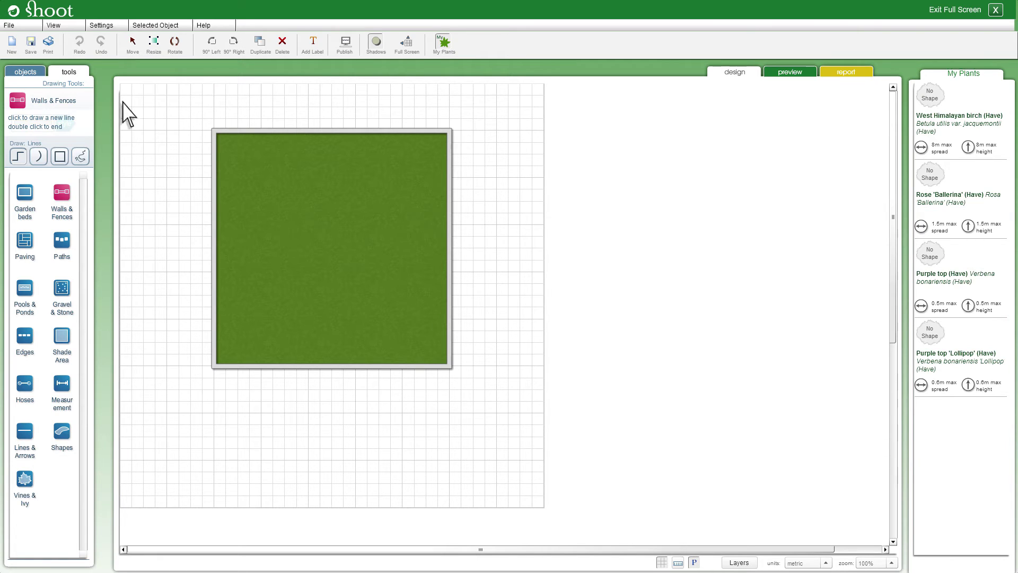
# Step: Place a 'tree transparent' symbol from the Trees category at the lawn's top-left
pyautogui.click(27, 73)
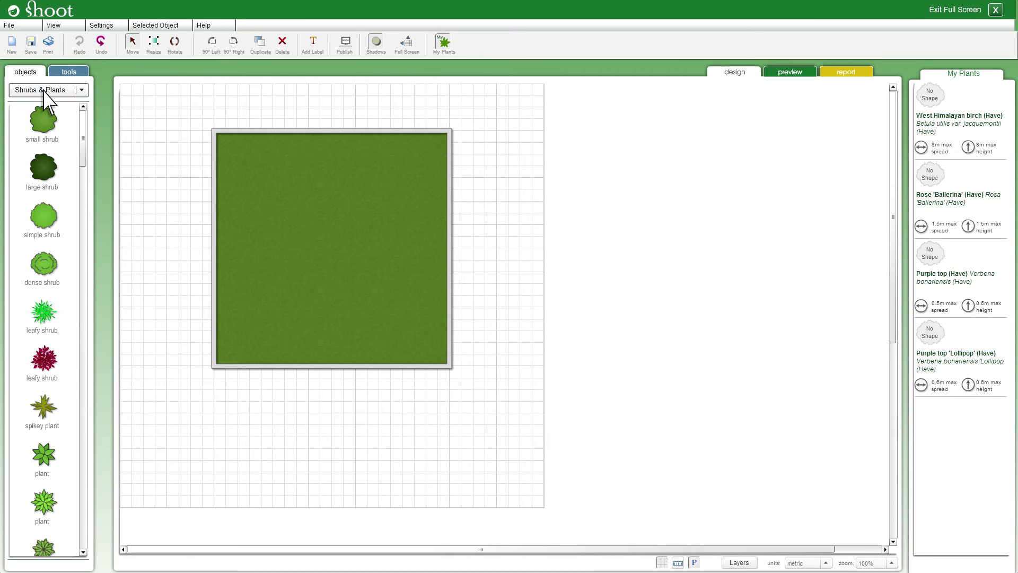
pyautogui.click(44, 90)
pyautogui.click(24, 105)
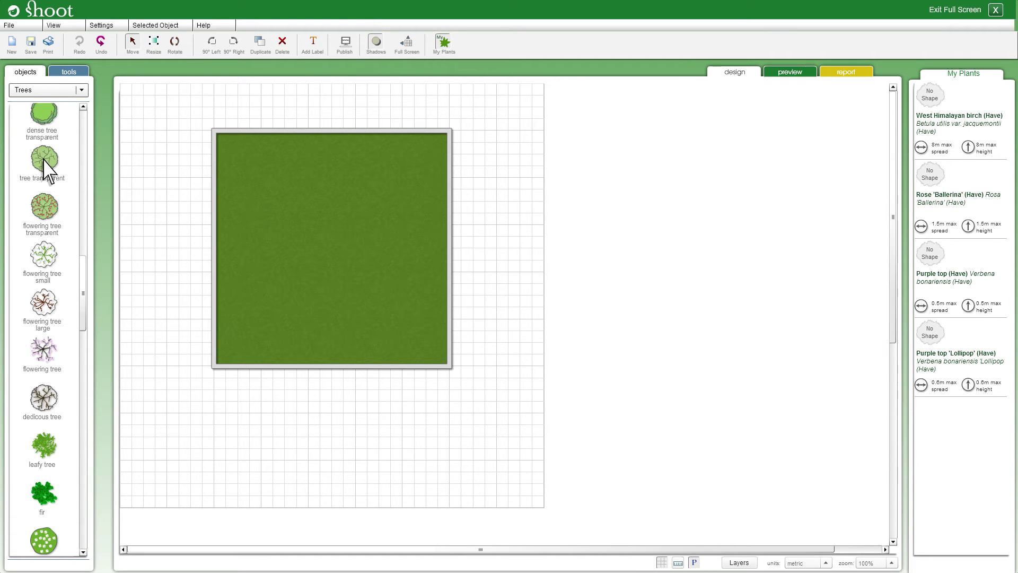
pyautogui.moveTo(44, 159); pyautogui.dragTo(243, 161)
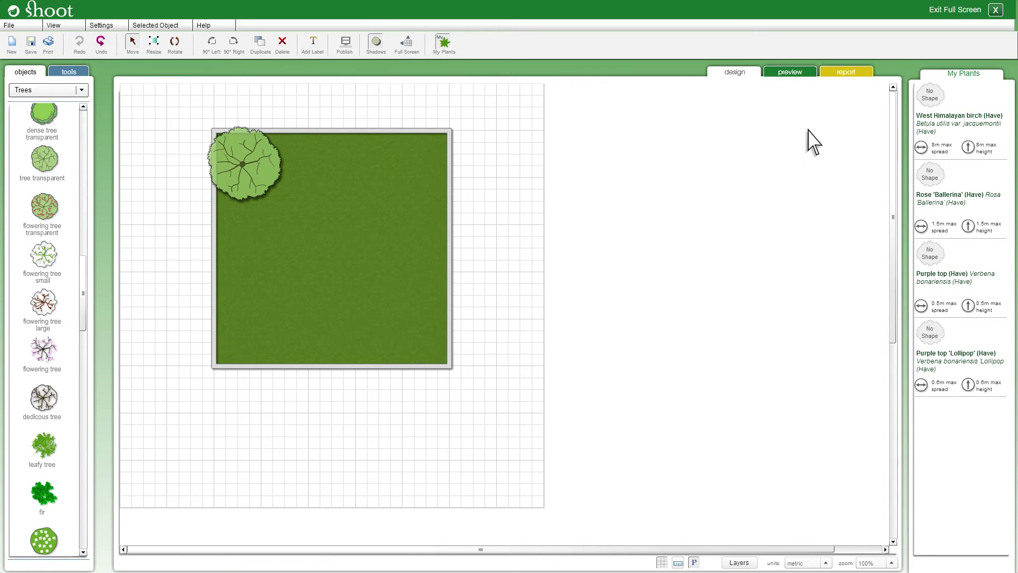
# Step: Link that tree to West Himalayan birch and add two more birches down the left edge
pyautogui.moveTo(958, 126)
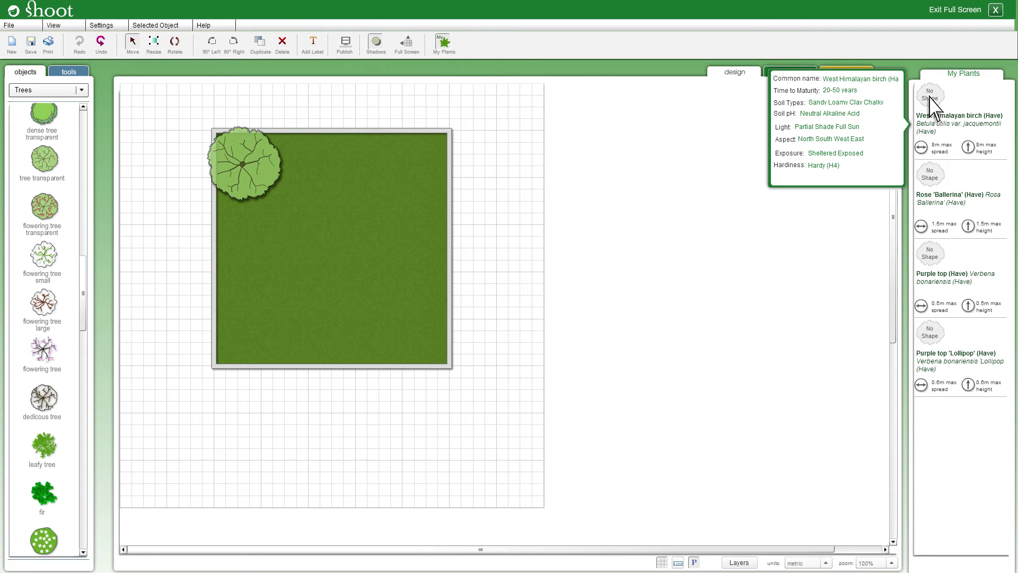
pyautogui.moveTo(929, 97); pyautogui.dragTo(243, 164)
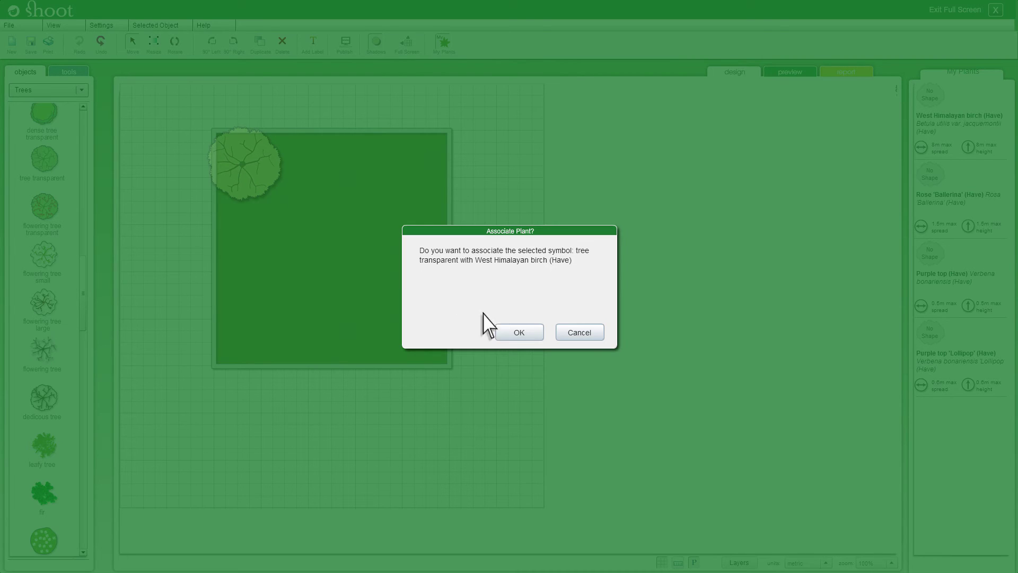
pyautogui.click(519, 333)
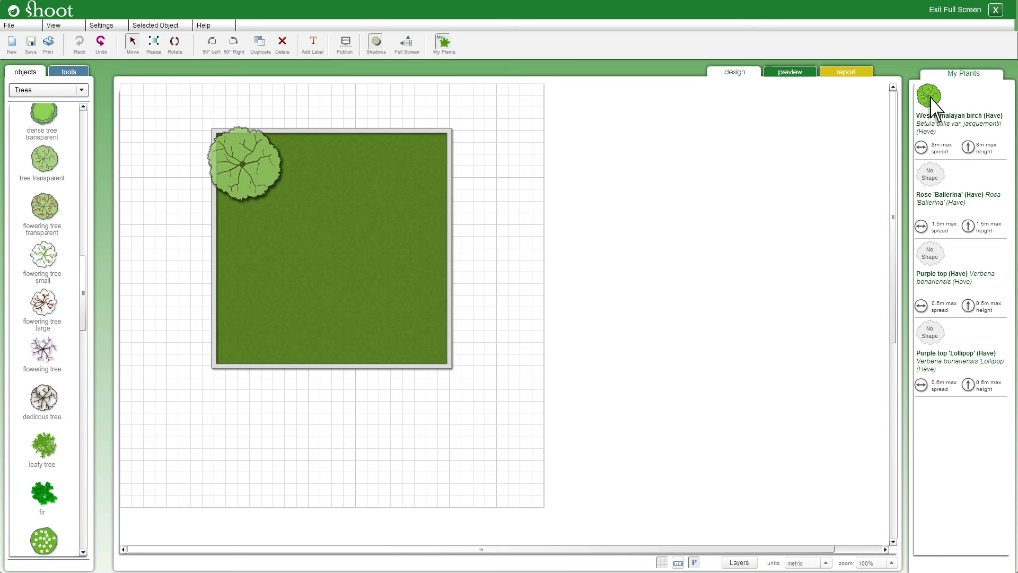
pyautogui.moveTo(932, 97); pyautogui.dragTo(232, 224)
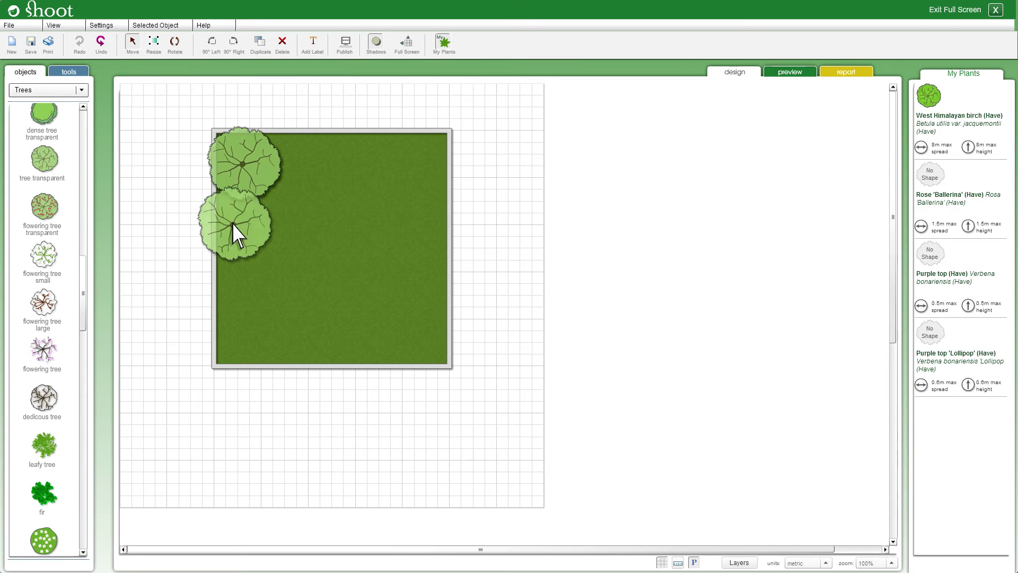
pyautogui.moveTo(930, 101); pyautogui.dragTo(240, 288)
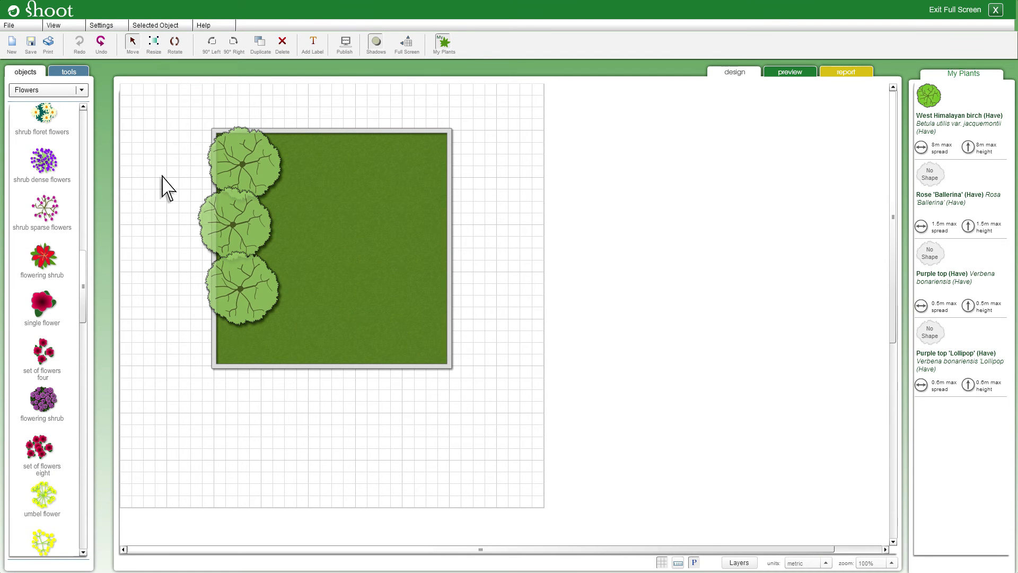
# Step: Place sparse flowers near the lawn's top-right and associate them with Purple top 'Lollipop'
pyautogui.moveTo(45, 209); pyautogui.dragTo(409, 165)
pyautogui.click(409, 166)
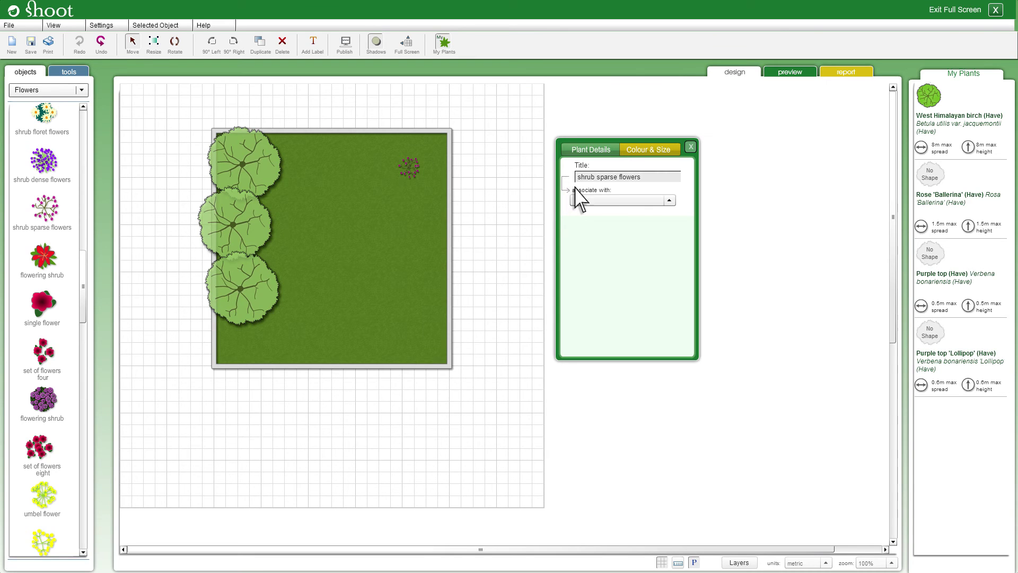
pyautogui.click(669, 200)
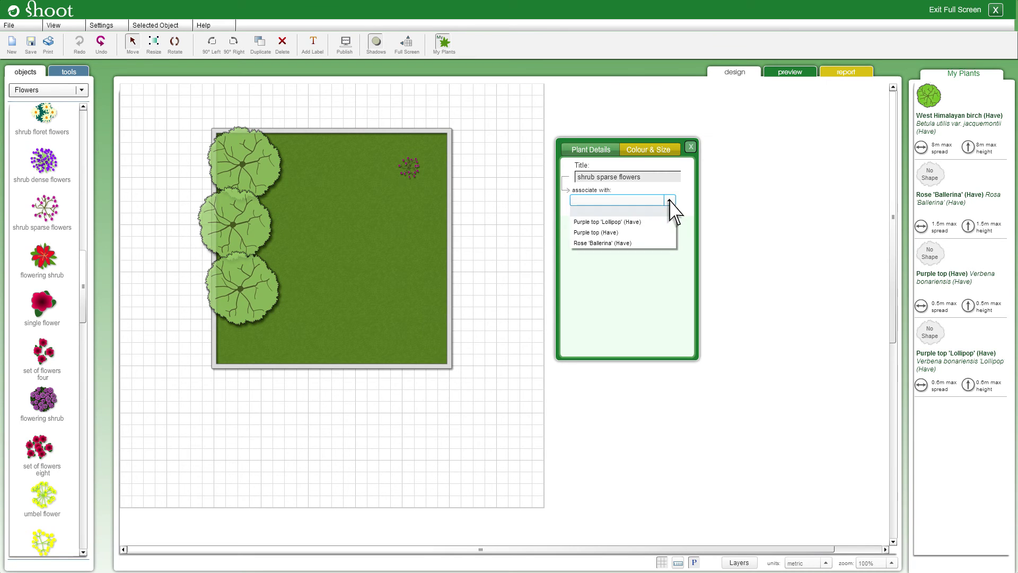
pyautogui.click(615, 222)
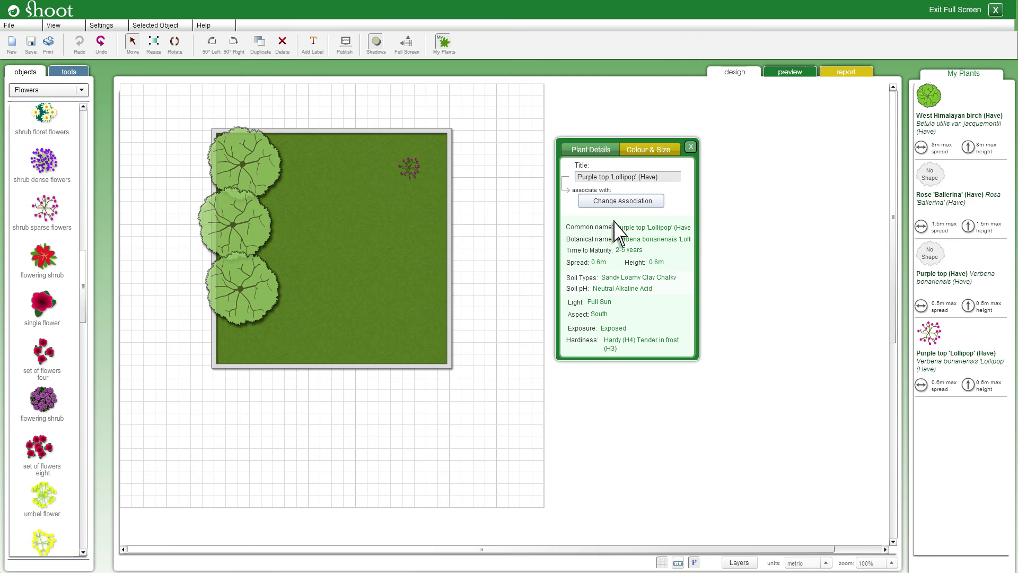
# Step: Make the verbena flowers violet and link the pink flowers to Rose 'Ballerina'
pyautogui.click(650, 150)
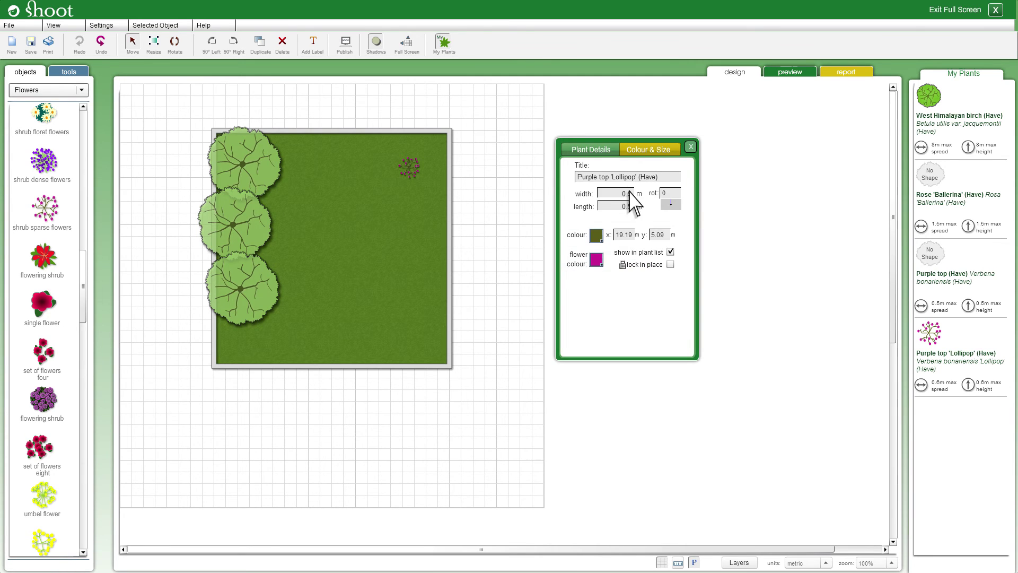
pyautogui.click(597, 261)
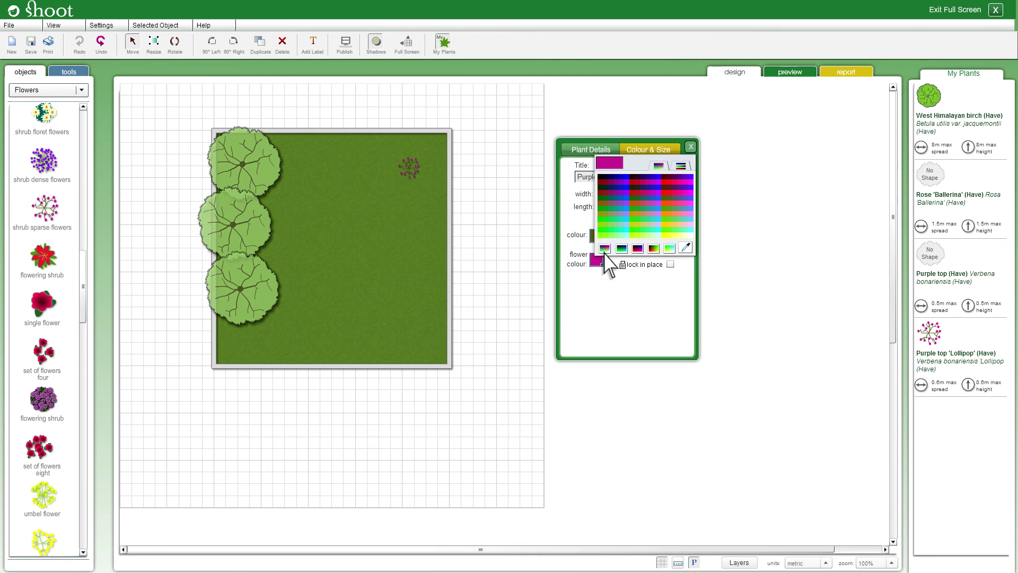
pyautogui.click(686, 176)
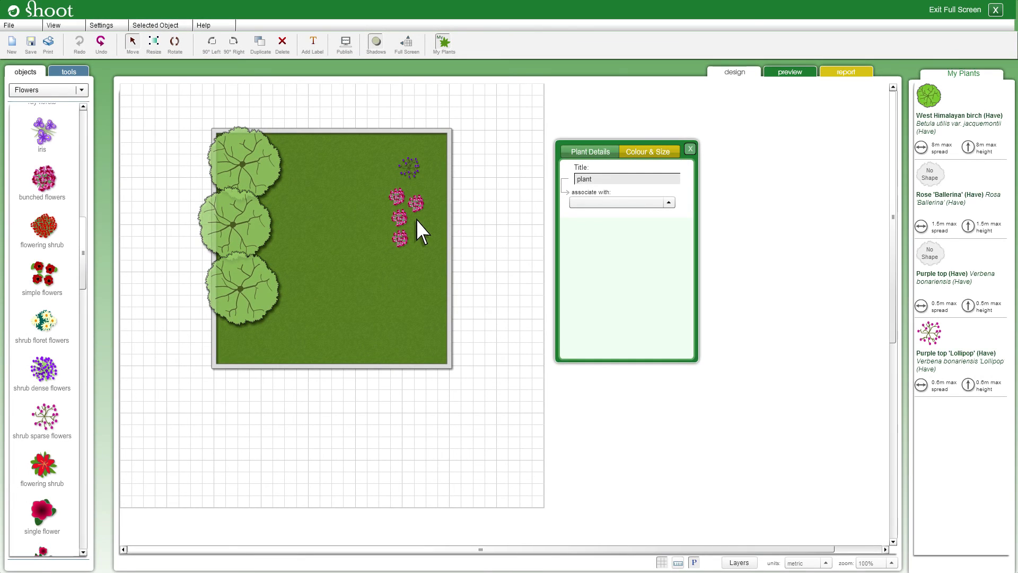
pyautogui.click(669, 202)
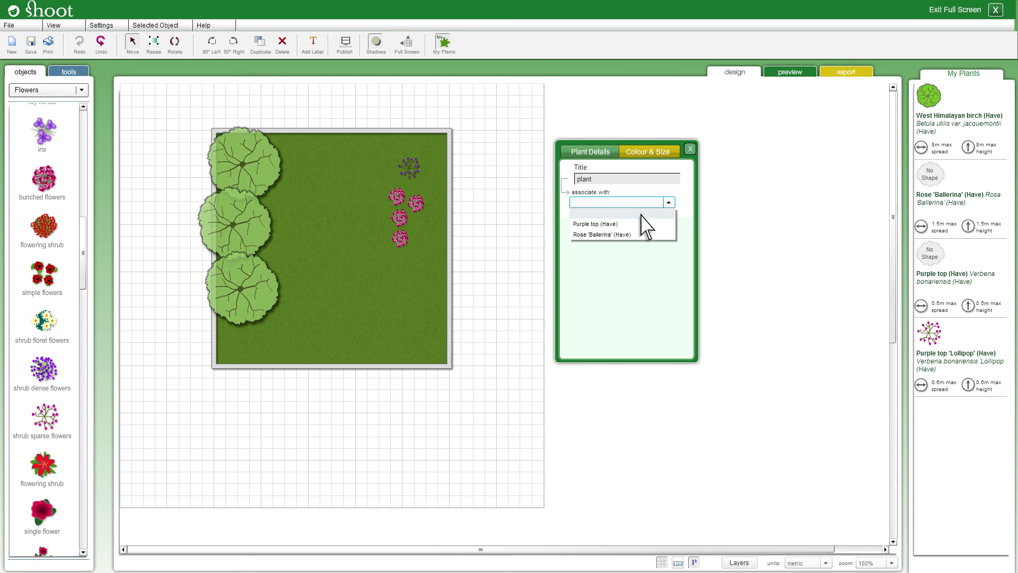
pyautogui.click(599, 234)
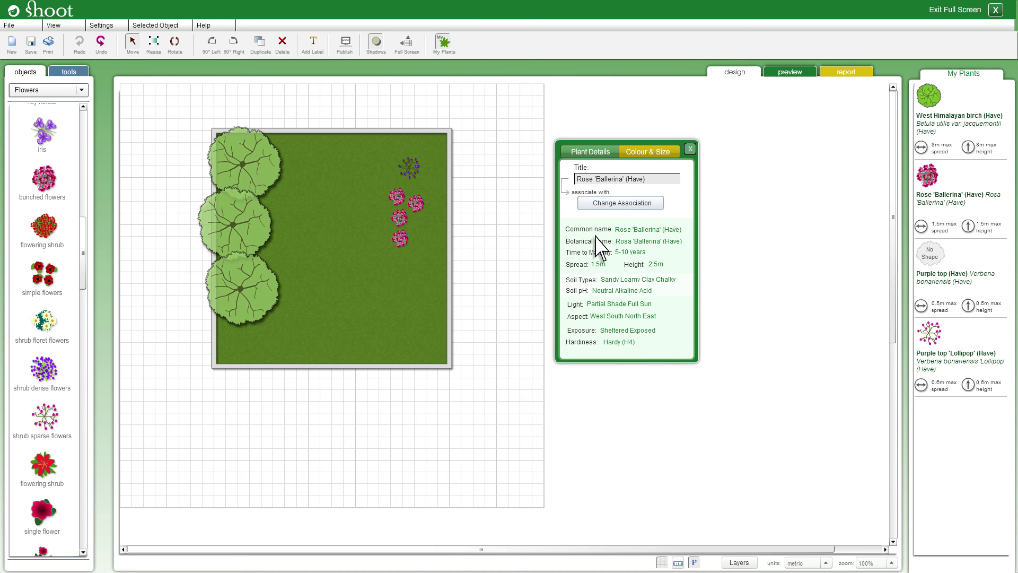
# Step: Preview the plan and show the report's Care Calendar with June birch, rose and verbena tasks
pyautogui.click(790, 72)
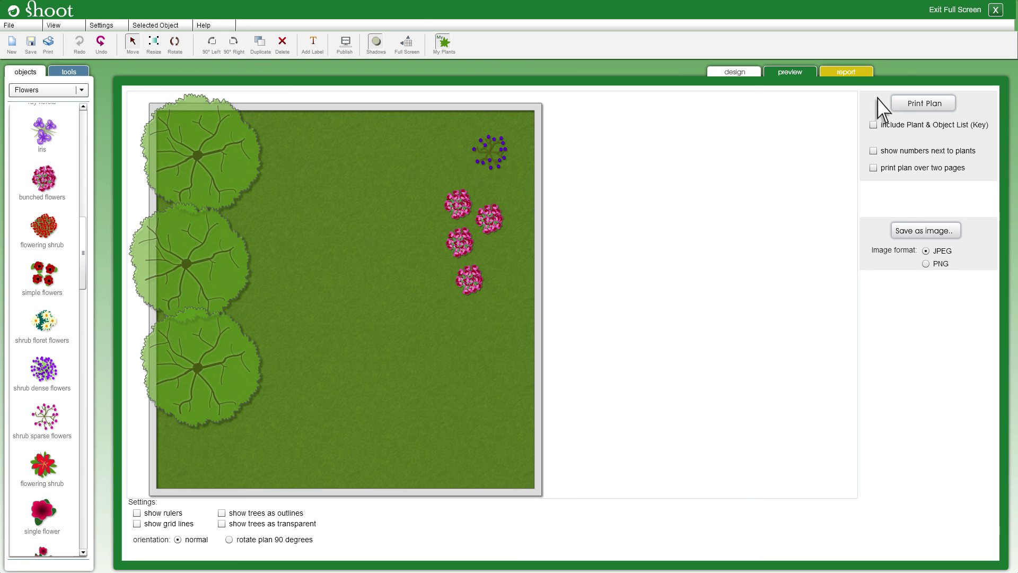
pyautogui.click(847, 75)
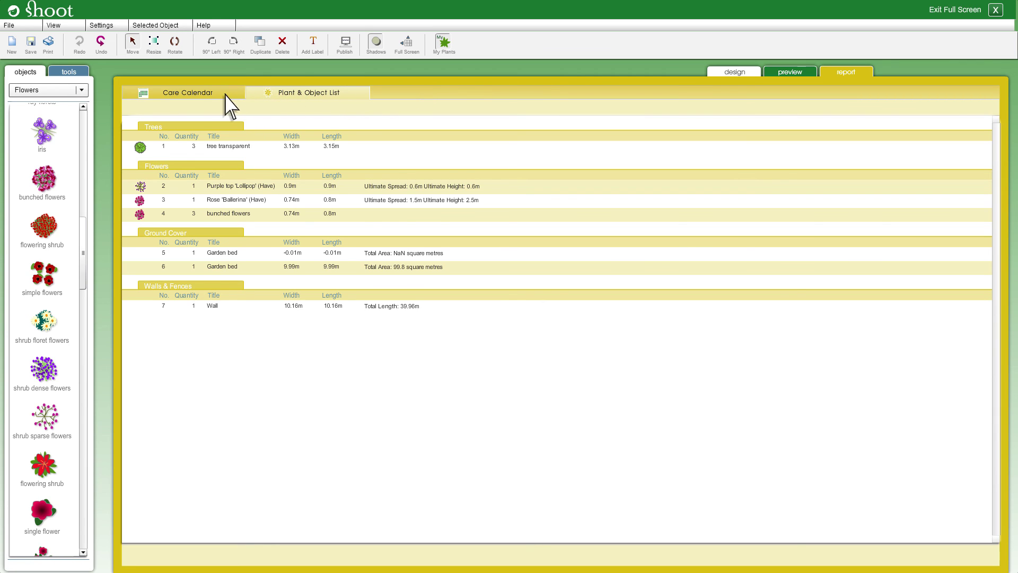
pyautogui.click(193, 94)
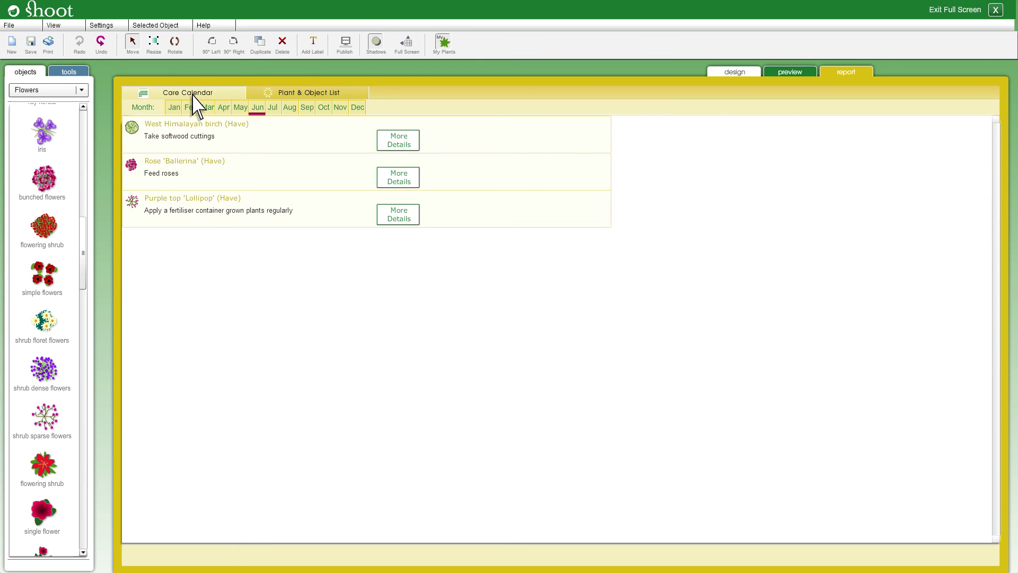